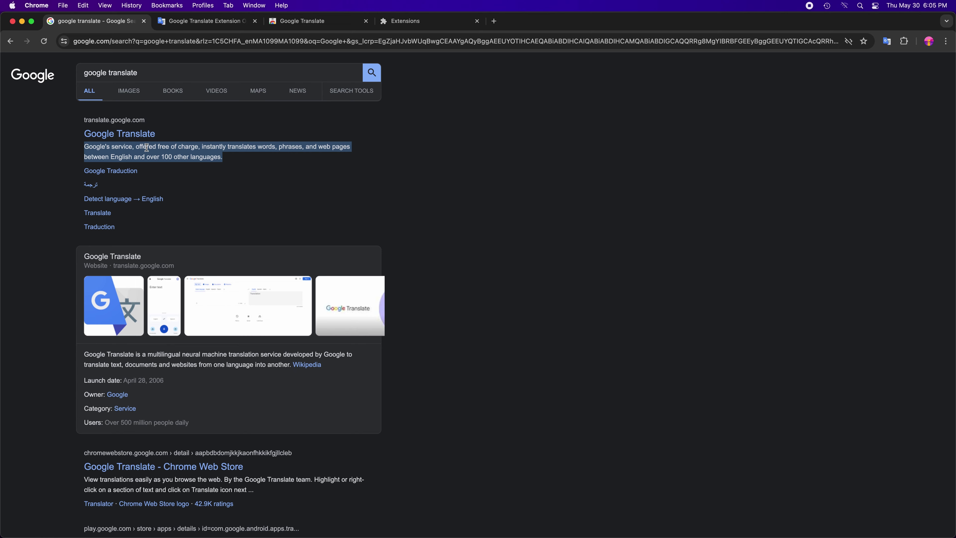
Copy the Google Translate description from the search results and translate it into Turkmen in the Google Translate extension popup
{"action": "right_click", "coordinate": [147, 147]}
{"action": "left_click", "coordinate": [171, 168]}
{"action": "left_click", "coordinate": [811, 64]}
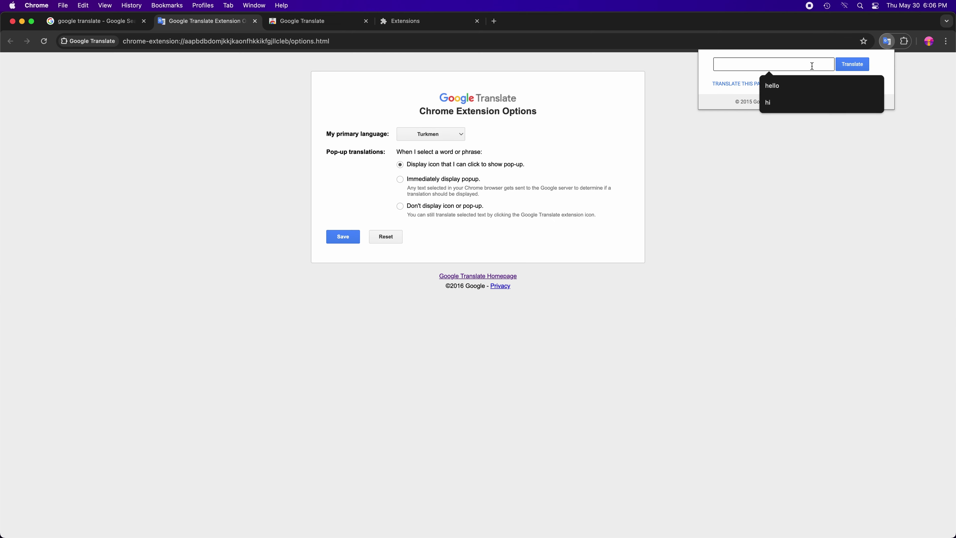
{"action": "key", "text": "super+v"}
{"action": "left_click", "coordinate": [850, 65]}
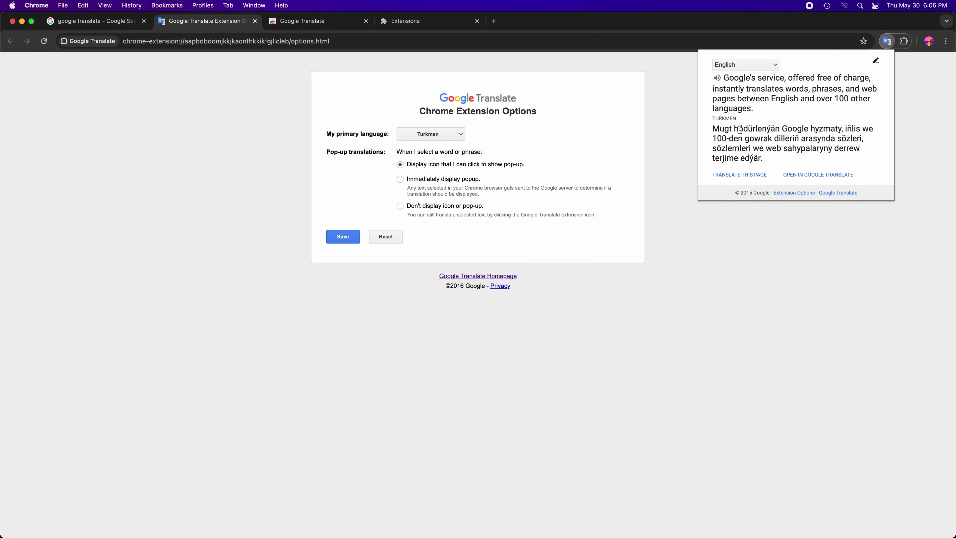
{"action": "triple_click", "coordinate": [740, 130]}
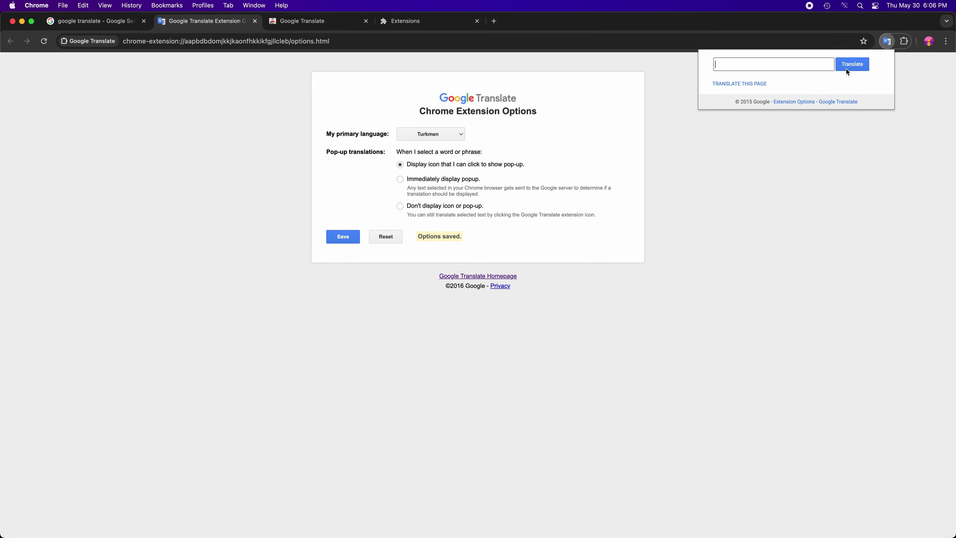
Paste the copied description into the extension popup once more and translate it from English into Turkmen
{"action": "key", "text": "super+v"}
{"action": "left_click", "coordinate": [847, 66]}
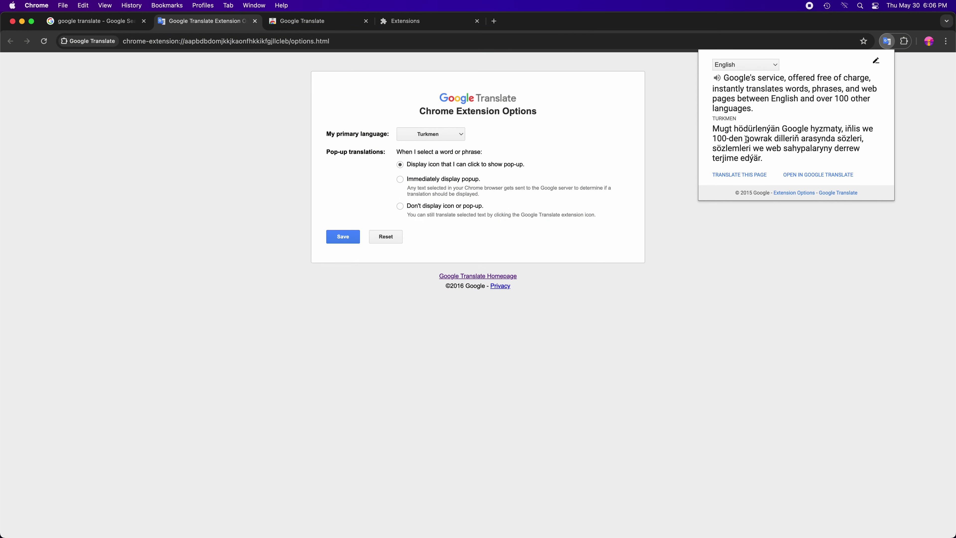
{"action": "triple_click", "coordinate": [757, 129]}
{"action": "left_click", "coordinate": [621, 172]}
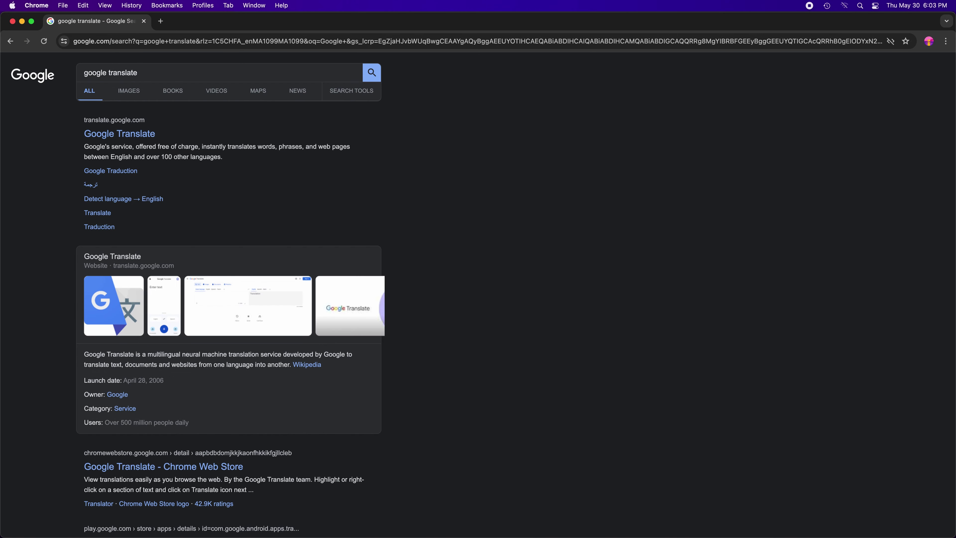
Find the Google Translate extension in the Chrome Web Store and add it to Chrome
{"action": "left_click", "coordinate": [946, 42]}
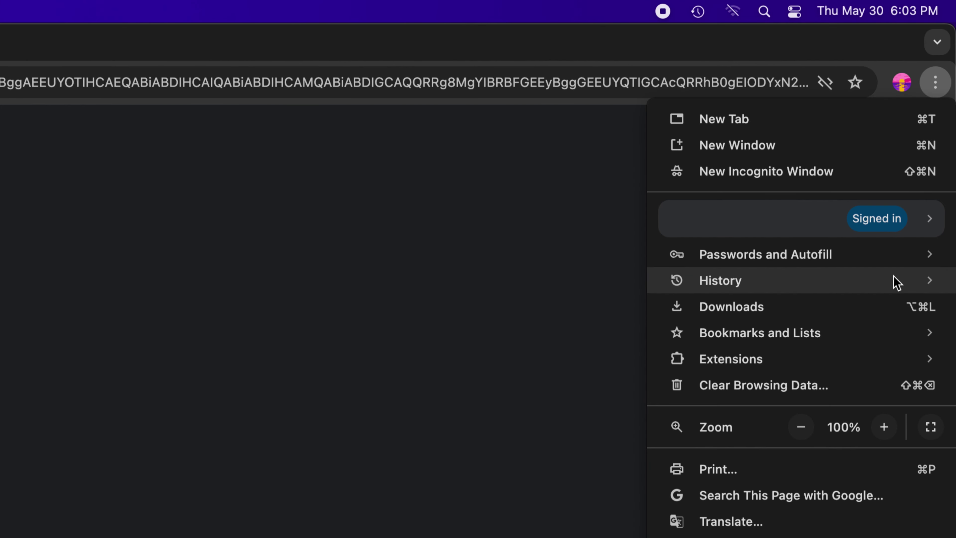
{"action": "mouse_move", "coordinate": [876, 350]}
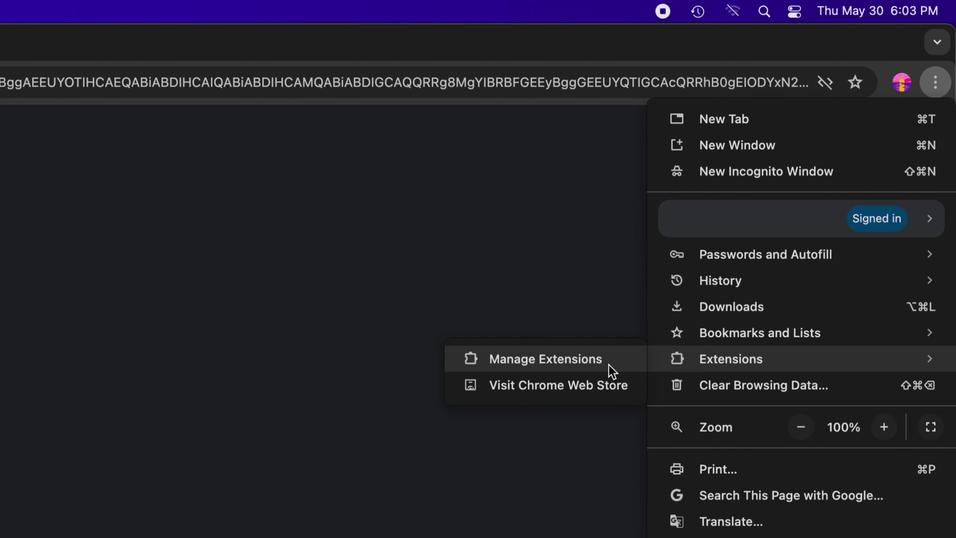
{"action": "left_click", "coordinate": [573, 386]}
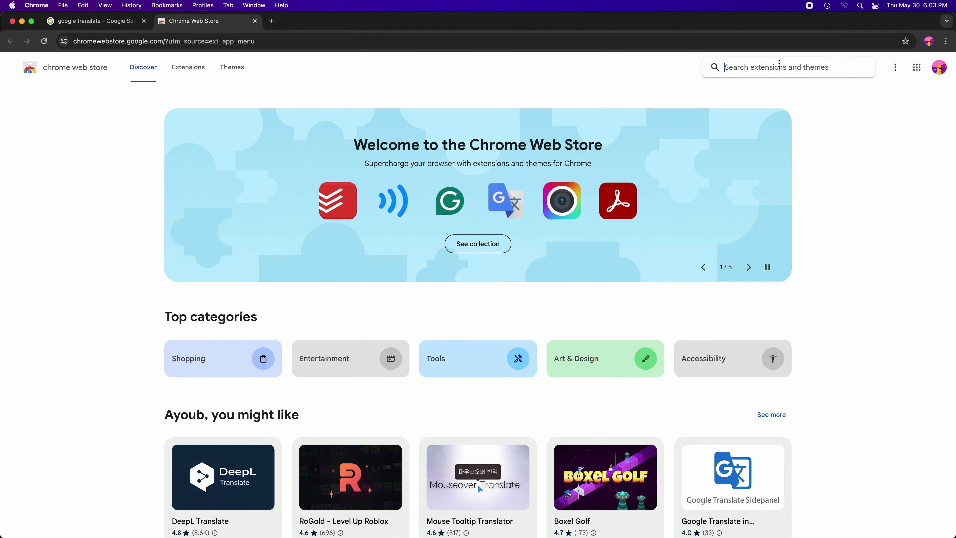
{"action": "left_click", "coordinate": [503, 194]}
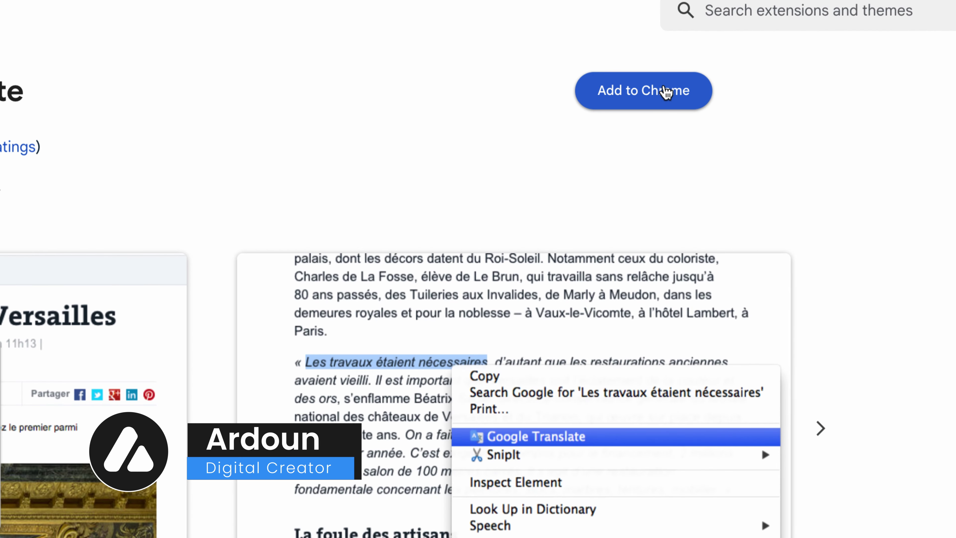
{"action": "left_click", "coordinate": [651, 95]}
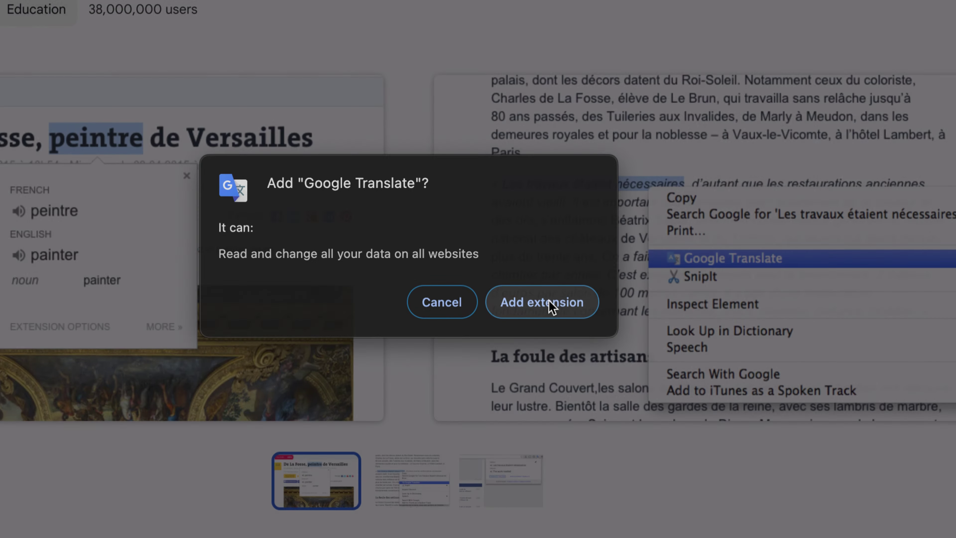
{"action": "left_click", "coordinate": [550, 301]}
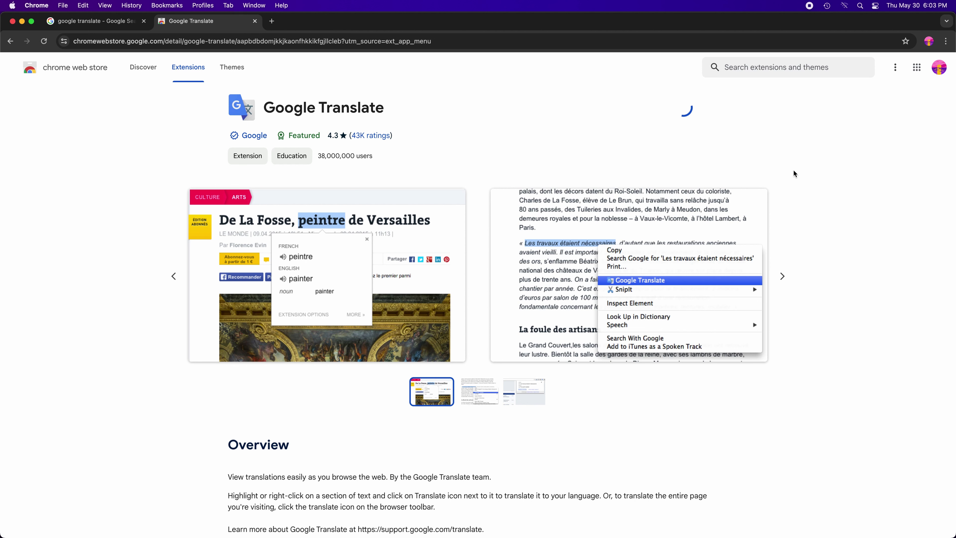
Pin the Google Translate extension to the browser toolbar and open the extensions management page
{"action": "left_click", "coordinate": [904, 41]}
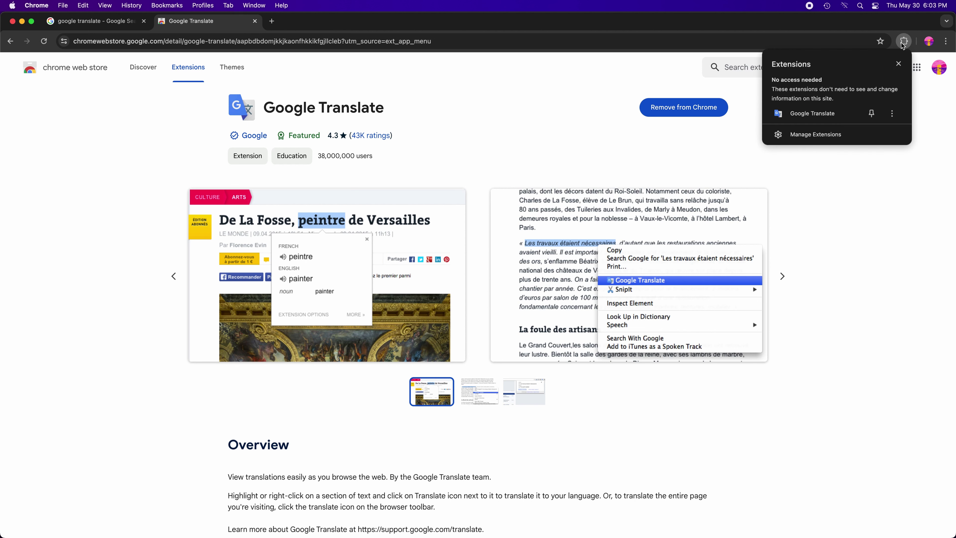
{"action": "left_click", "coordinate": [873, 114]}
{"action": "left_click", "coordinate": [841, 134]}
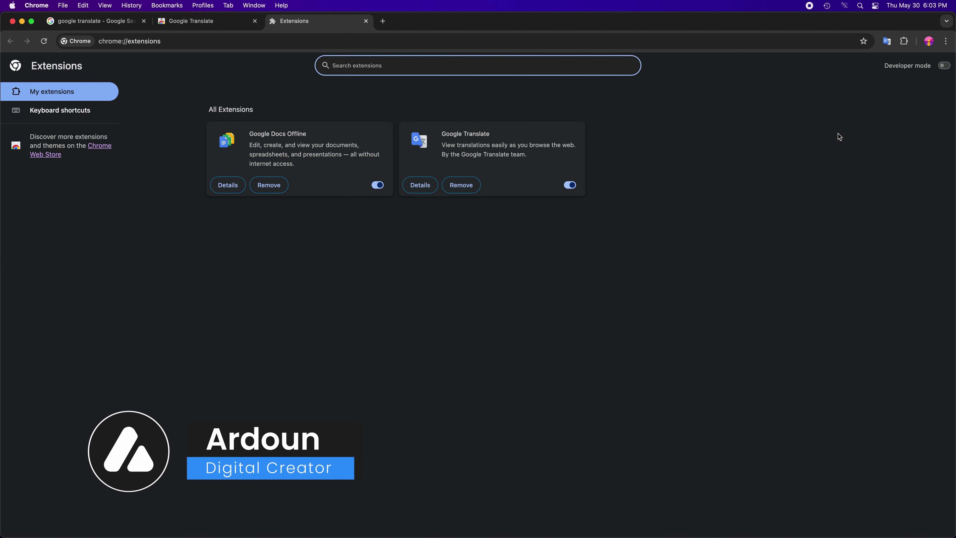
Open the Google Translate extension's details and allow it in Incognito
{"action": "left_click", "coordinate": [420, 185]}
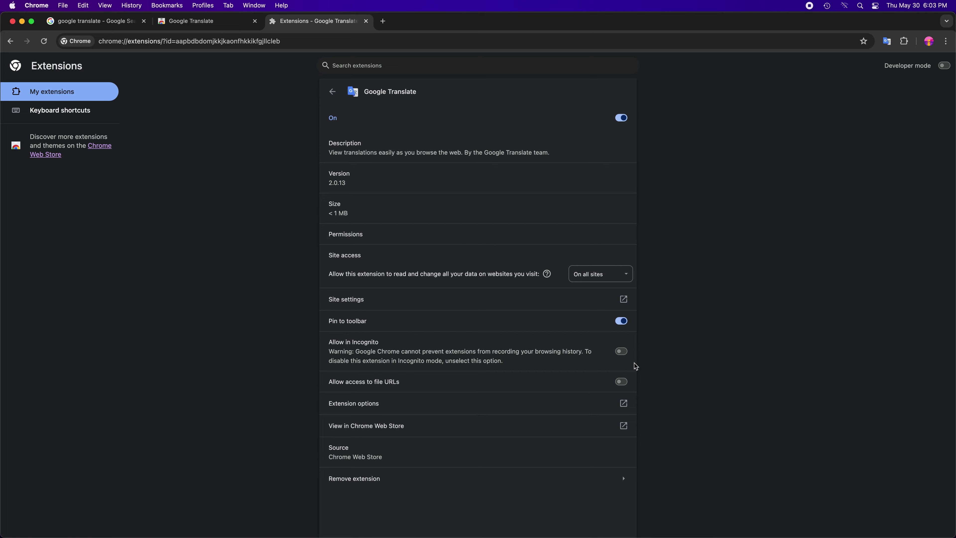
{"action": "left_click_drag", "start_coordinate": [333, 341], "coordinate": [382, 345]}
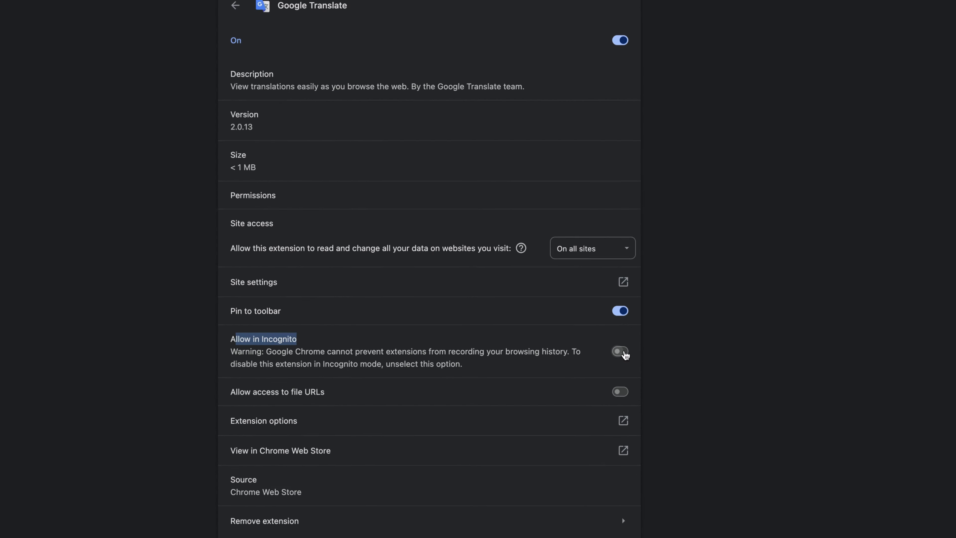
{"action": "left_click", "coordinate": [624, 354]}
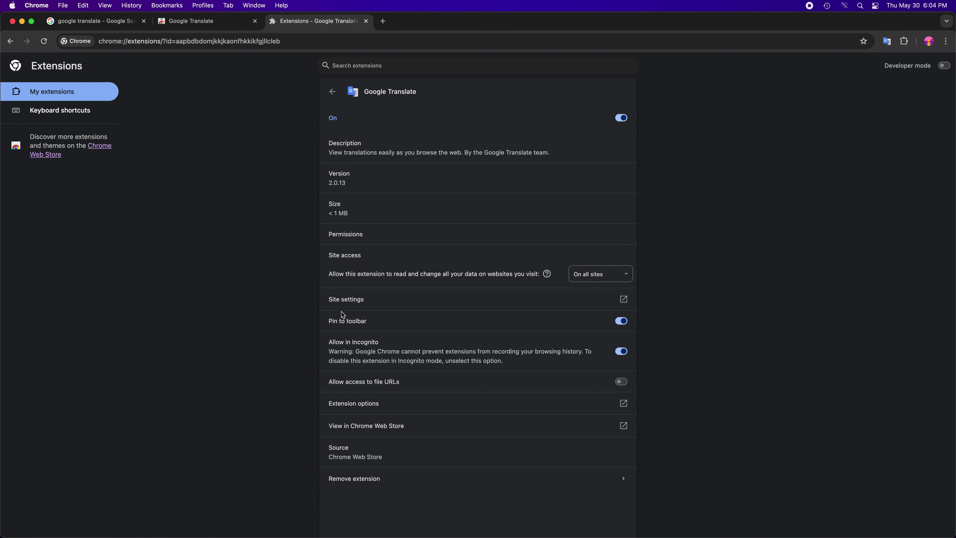
Switch the extension's Pin to toolbar option off and back on
{"action": "left_click_drag", "start_coordinate": [329, 321], "coordinate": [372, 326]}
{"action": "left_click", "coordinate": [617, 322]}
{"action": "left_click", "coordinate": [620, 321]}
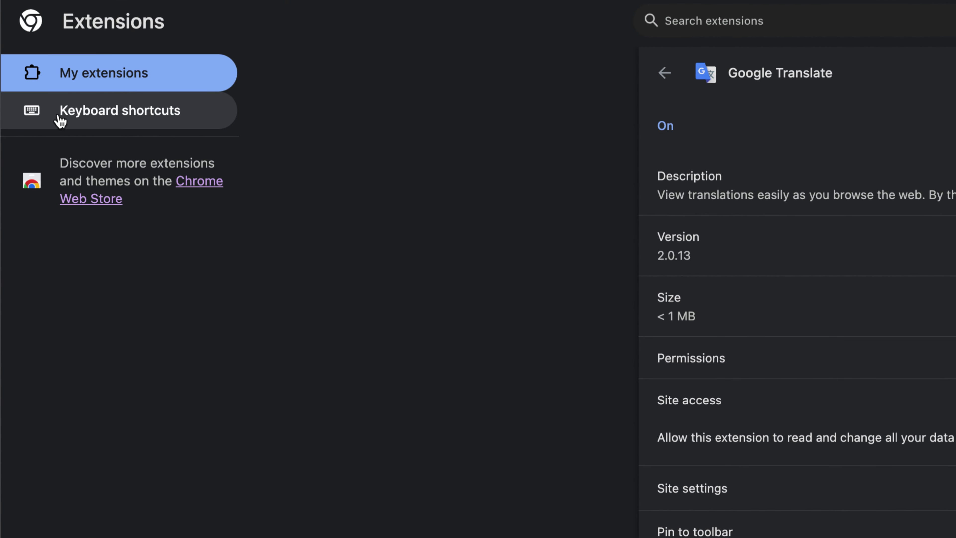
Set the keyboard shortcut that activates the Google Translate extension to ⌘T
{"action": "left_click", "coordinate": [29, 119]}
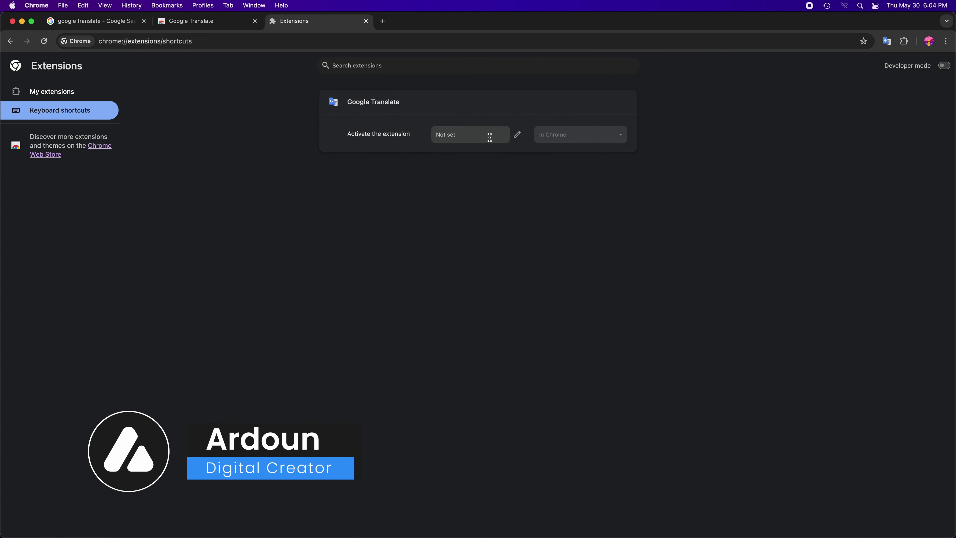
{"action": "left_click", "coordinate": [504, 141]}
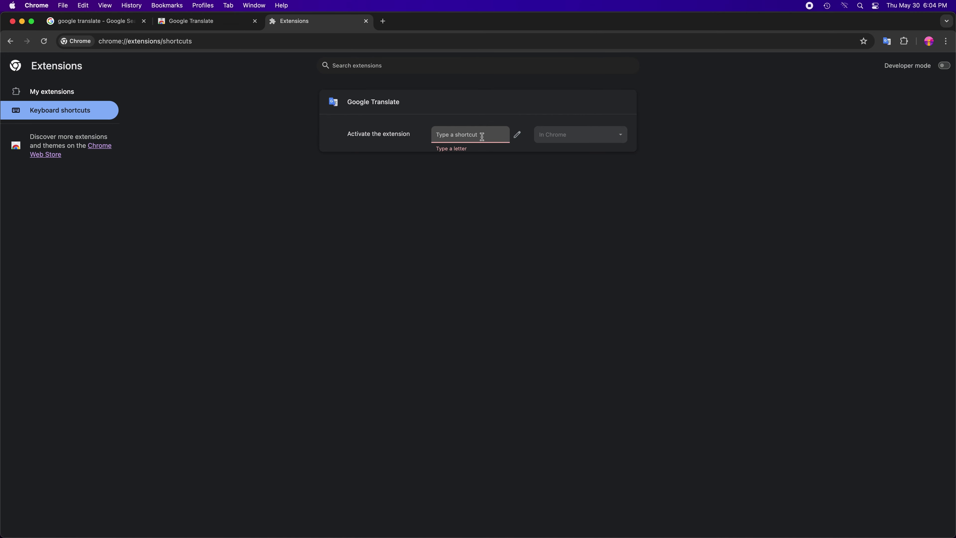
{"action": "key", "text": "super+t"}
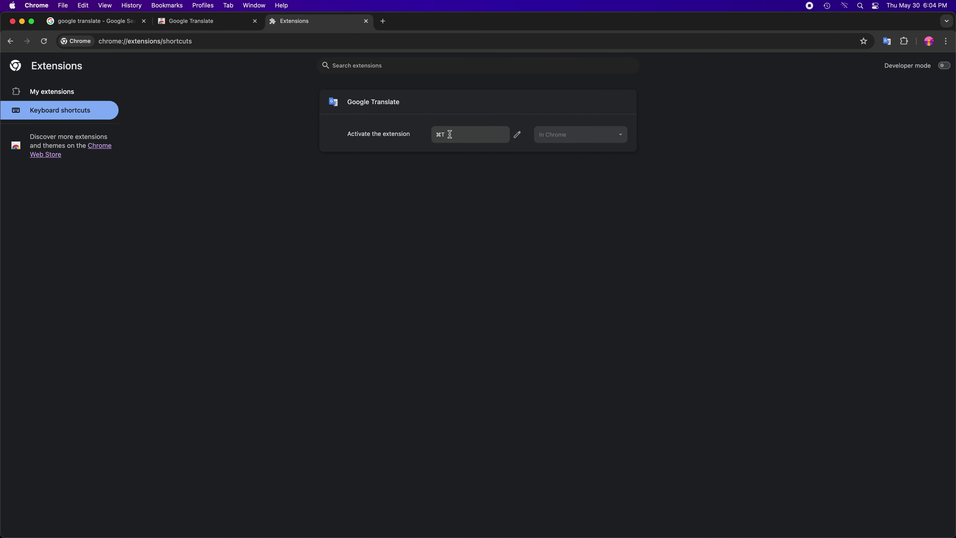
{"action": "left_click", "coordinate": [518, 135]}
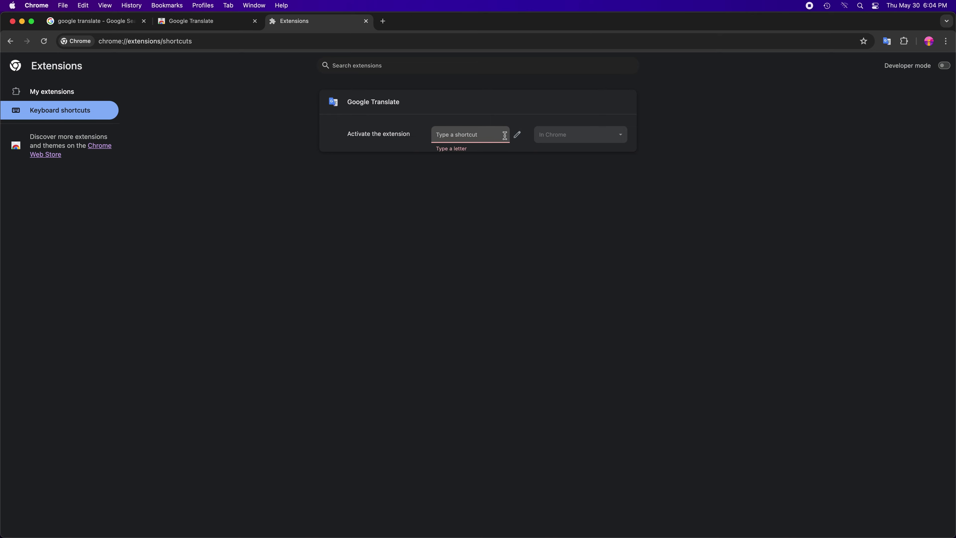
{"action": "key", "text": "super+e"}
{"action": "left_click", "coordinate": [517, 134]}
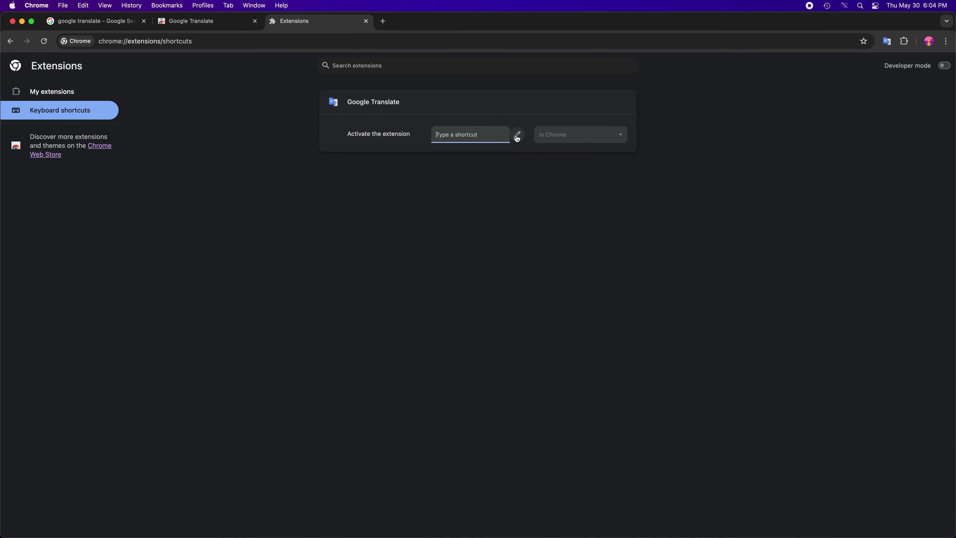
{"action": "key", "text": "super+t"}
Select the Google Translate description in the search results and translate it with the extension's ⌘T shortcut, then close the popup
{"action": "left_click", "coordinate": [64, 22]}
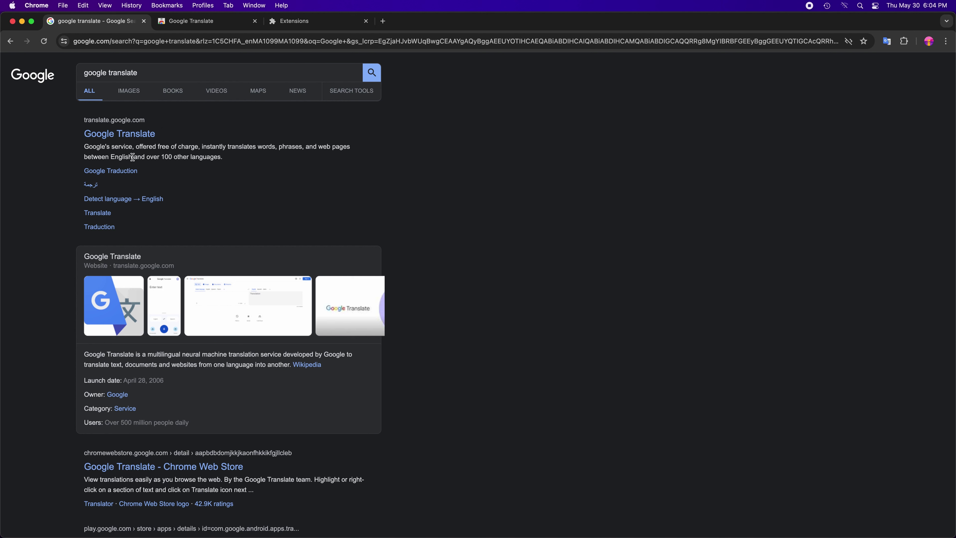
{"action": "triple_click", "coordinate": [88, 147]}
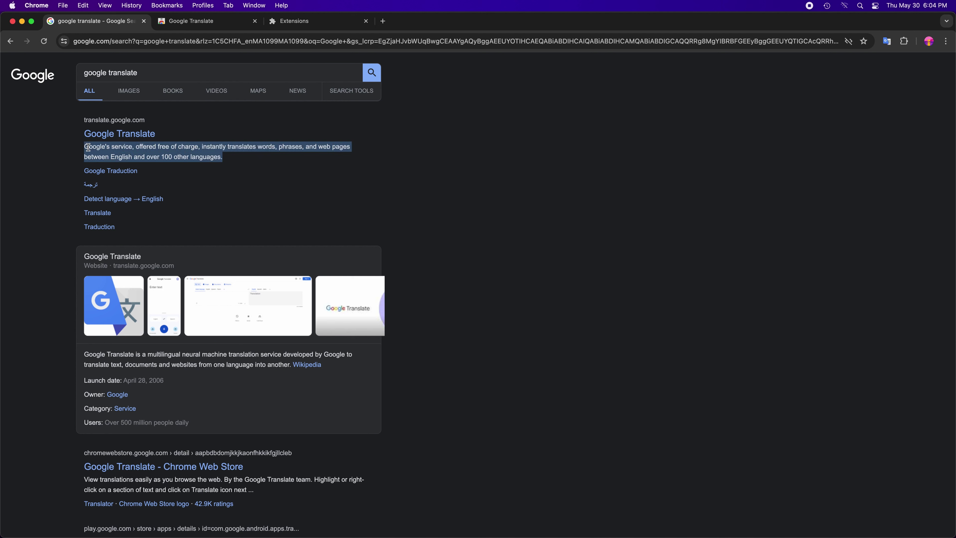
{"action": "key", "text": "super+t"}
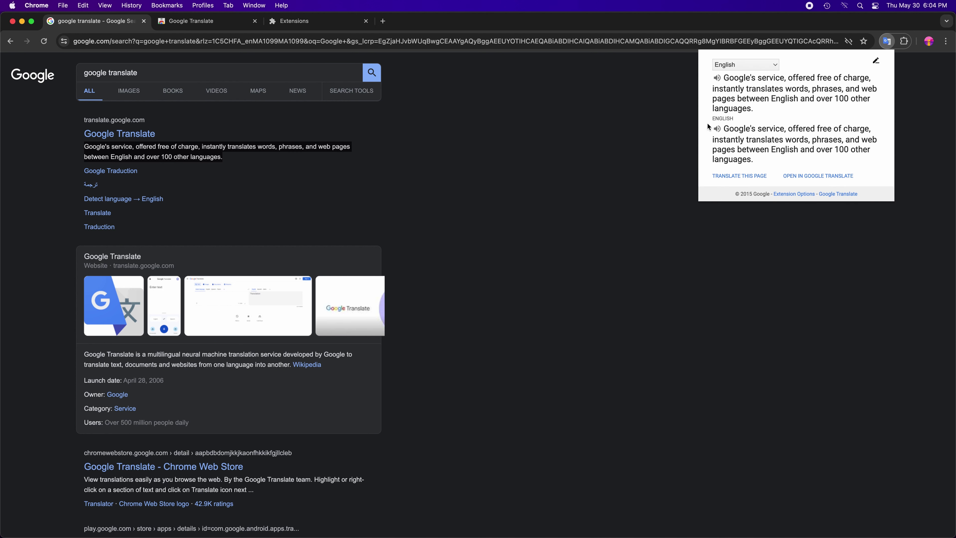
{"action": "key", "text": "Escape"}
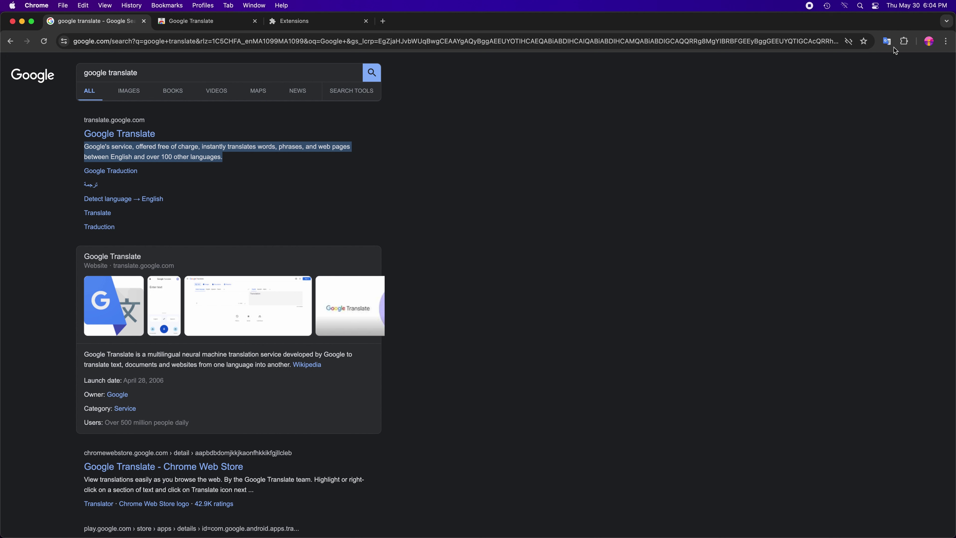
Open the Google Translate extension options, set the primary language to Spanish and save
{"action": "left_click", "coordinate": [889, 42]}
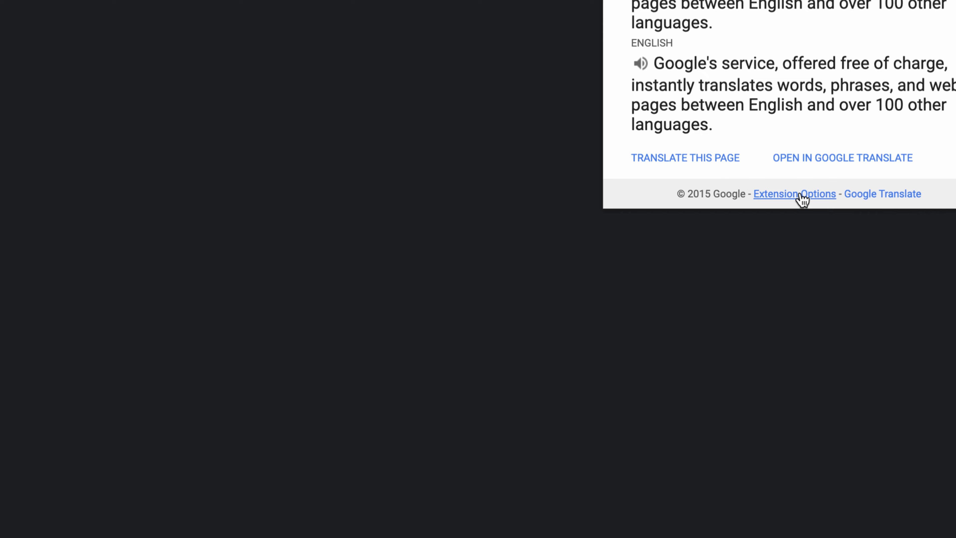
{"action": "left_click", "coordinate": [800, 194]}
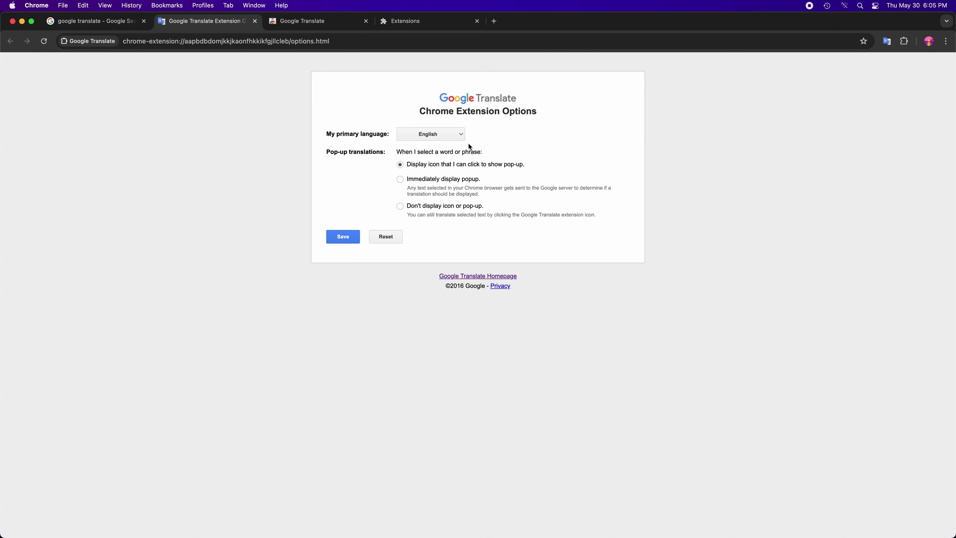
{"action": "left_click_drag", "start_coordinate": [334, 135], "coordinate": [371, 135]}
{"action": "left_click", "coordinate": [453, 135]}
{"action": "scroll", "coordinate": [434, 488], "scroll_direction": "down", "scroll_amount": 3}
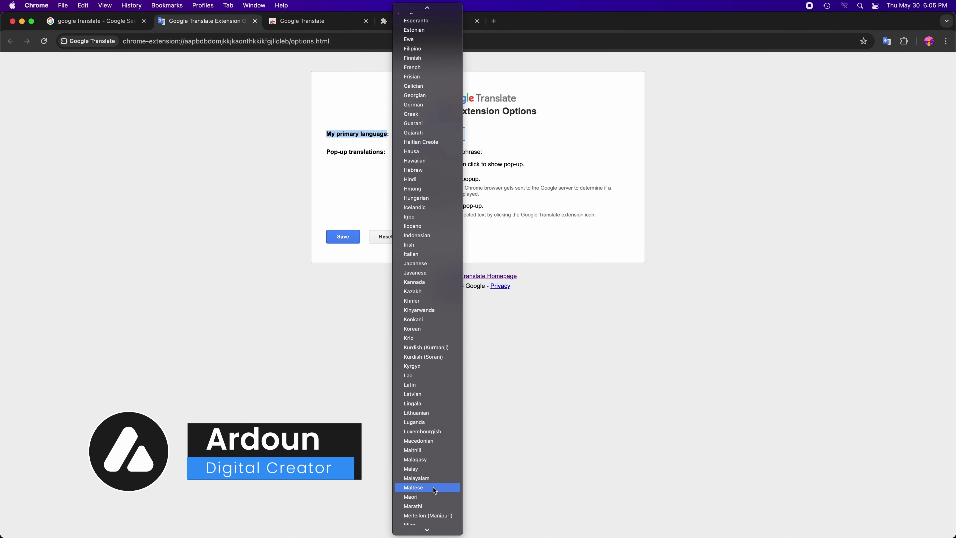
{"action": "scroll", "coordinate": [430, 286], "scroll_direction": "down", "scroll_amount": 8}
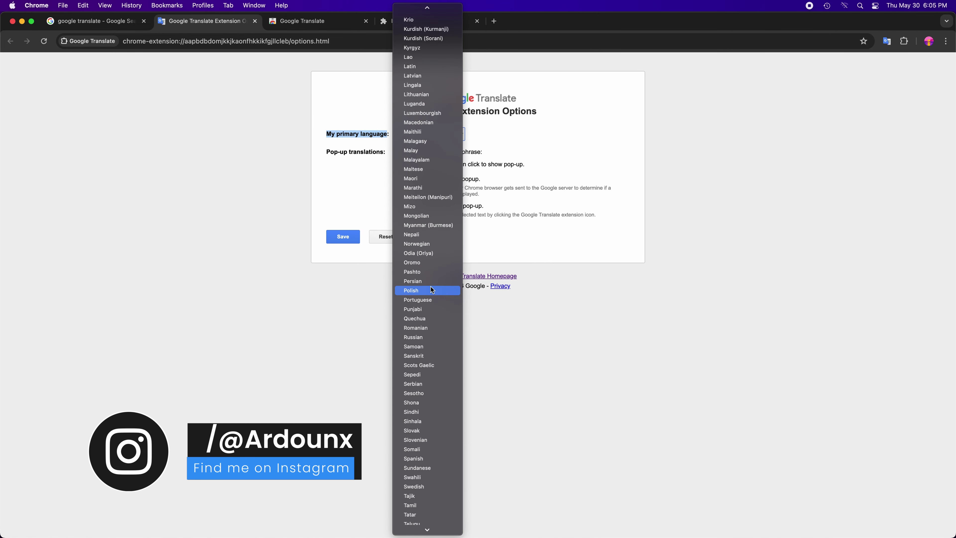
{"action": "left_click", "coordinate": [430, 460]}
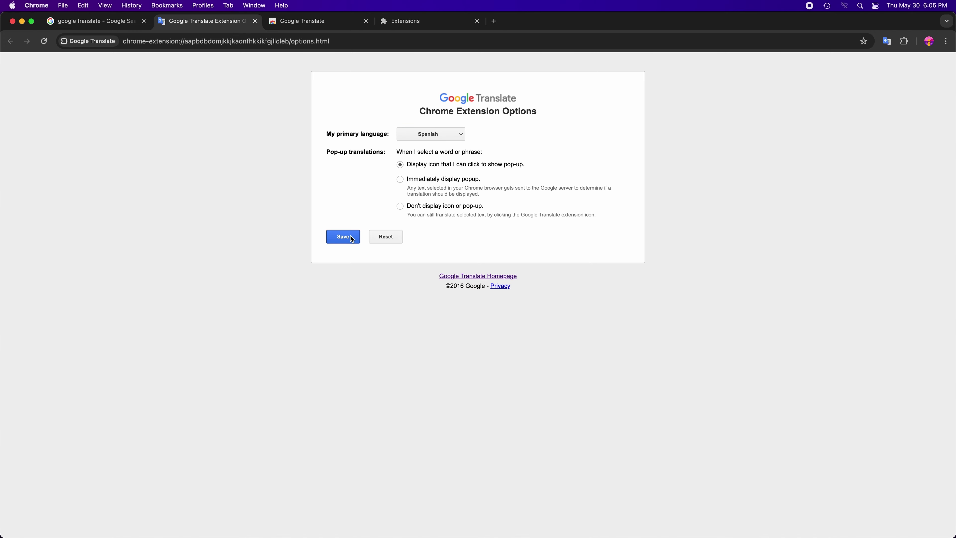
{"action": "left_click", "coordinate": [351, 239]}
Translate the selected search result description into Spanish with the extension, and return to the extension options page
{"action": "left_click", "coordinate": [106, 22]}
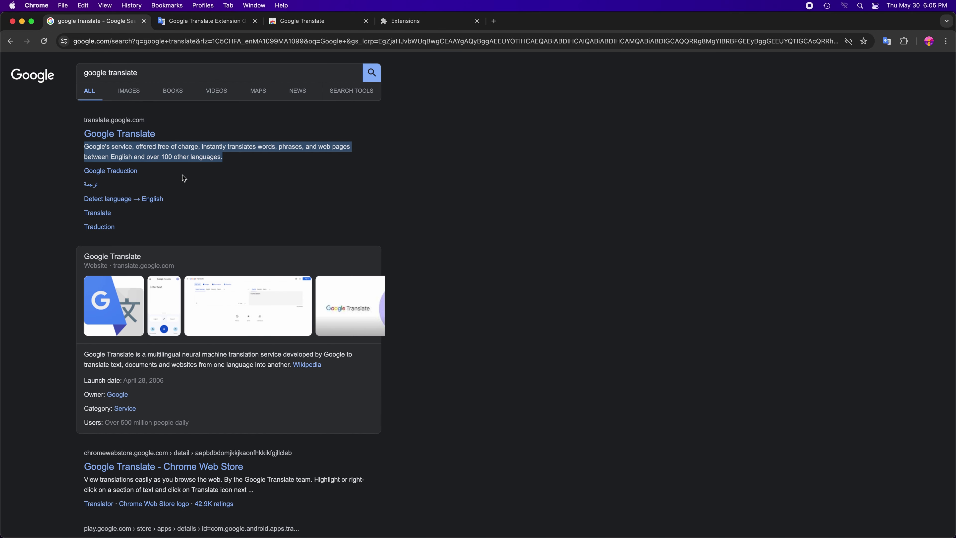
{"action": "left_click", "coordinate": [887, 40]}
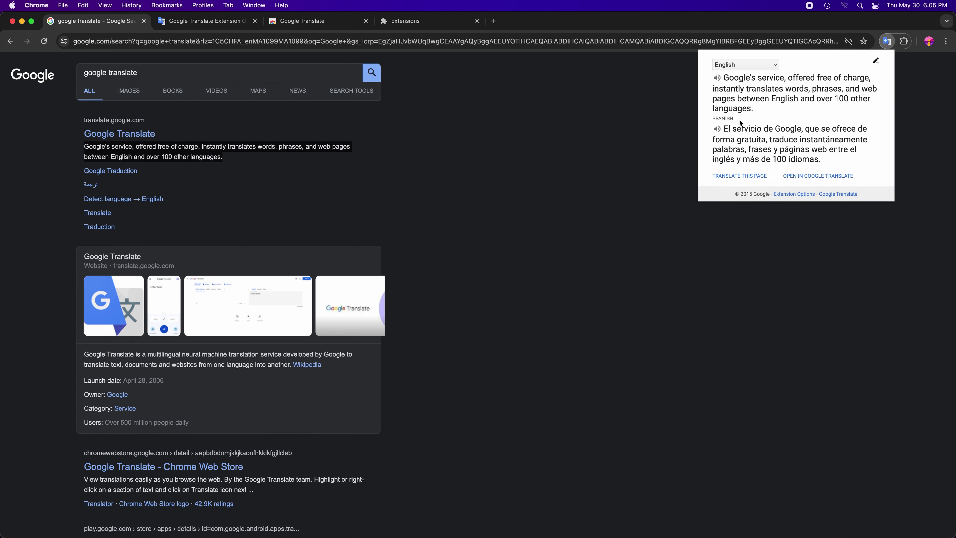
{"action": "double_click", "coordinate": [719, 119]}
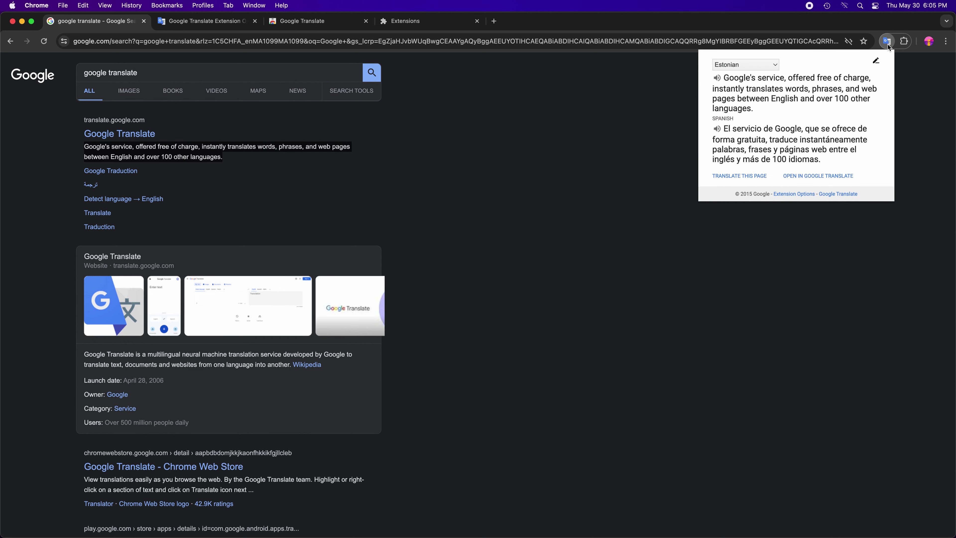
{"action": "left_click", "coordinate": [201, 22]}
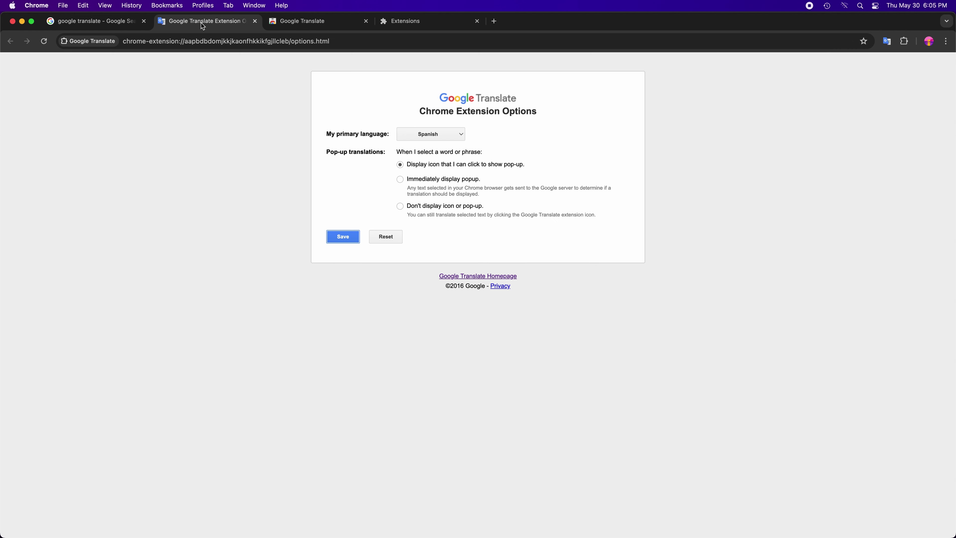
Set the Google Translate extension's primary language to Thai and save the options
{"action": "left_click", "coordinate": [431, 133]}
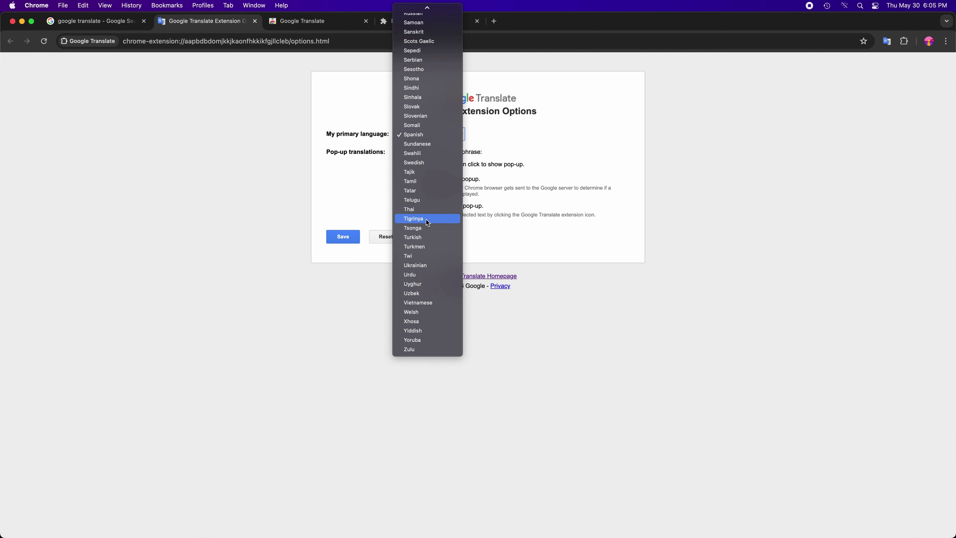
{"action": "left_click", "coordinate": [420, 209]}
{"action": "left_click", "coordinate": [346, 239]}
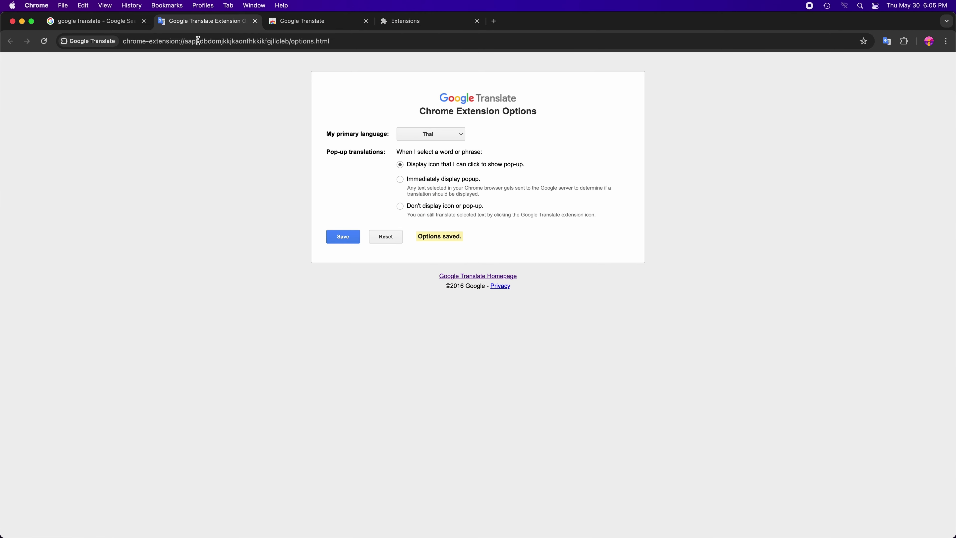
Select the Google Translate description in the search results, translate it into Thai with the extension, and close the translation popup
{"action": "left_click", "coordinate": [97, 21]}
{"action": "triple_click", "coordinate": [223, 146]}
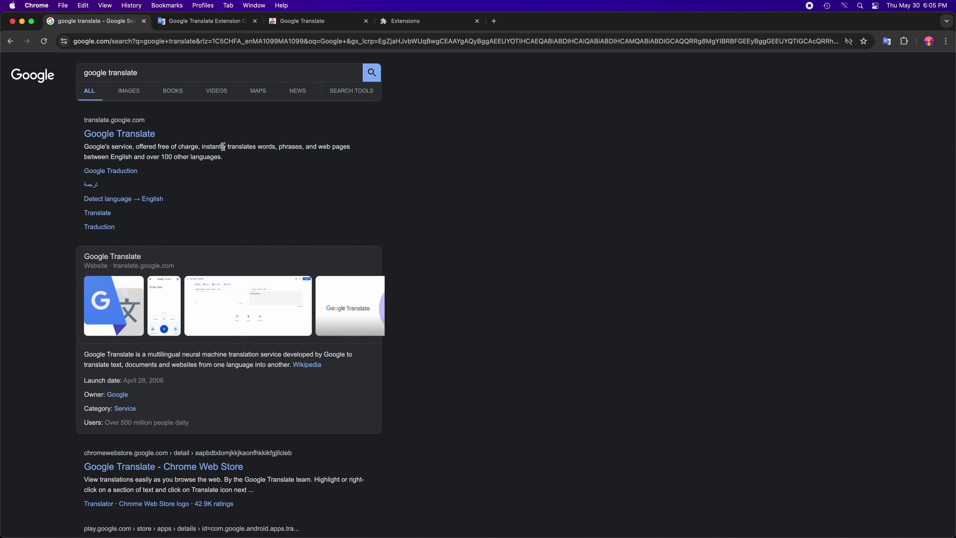
{"action": "left_click", "coordinate": [887, 41]}
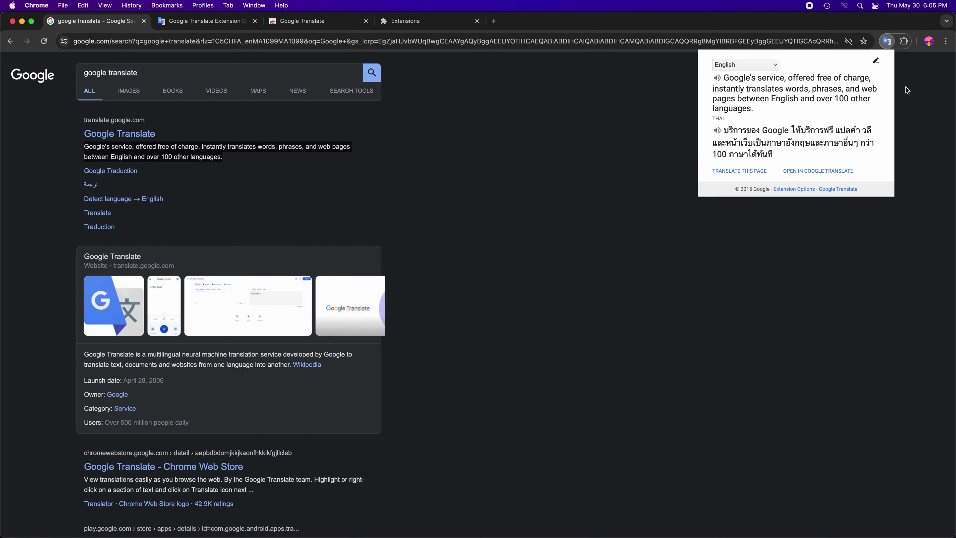
{"action": "left_click_drag", "start_coordinate": [737, 131], "coordinate": [763, 158]}
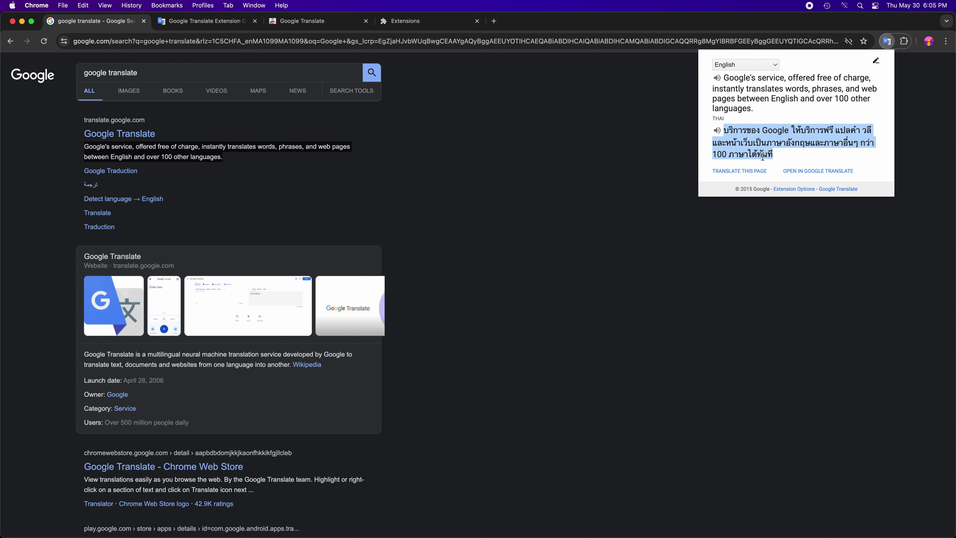
{"action": "key", "text": "Escape"}
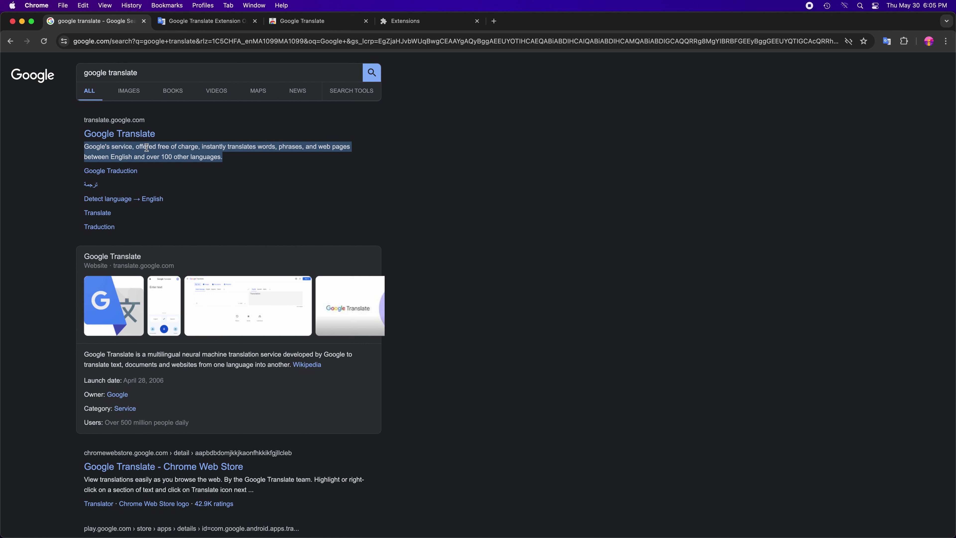
Copy the selected description from the search results, then set the extension's primary language to Turkmen and save
{"action": "right_click", "coordinate": [146, 147]}
{"action": "left_click", "coordinate": [171, 164]}
{"action": "left_click", "coordinate": [212, 24]}
{"action": "left_click", "coordinate": [444, 132]}
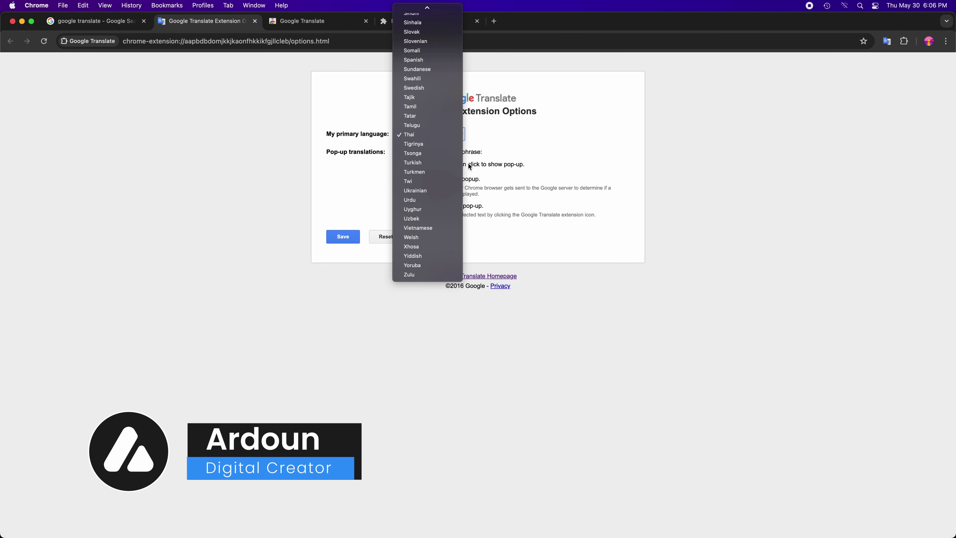
{"action": "left_click", "coordinate": [431, 173]}
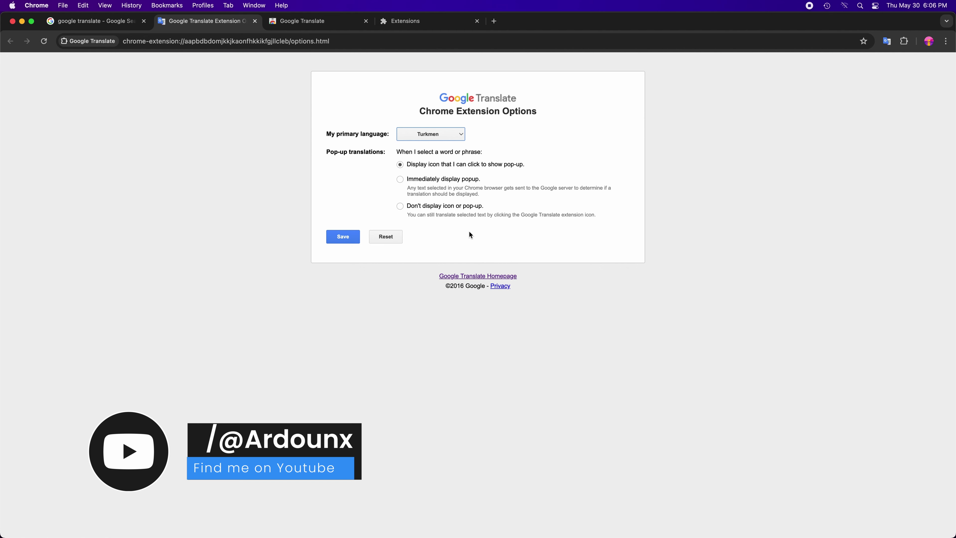
{"action": "left_click", "coordinate": [350, 237]}
Paste the copied description into the extension's translation popup, translate it into Turkmen, and close the popup
{"action": "left_click", "coordinate": [886, 41]}
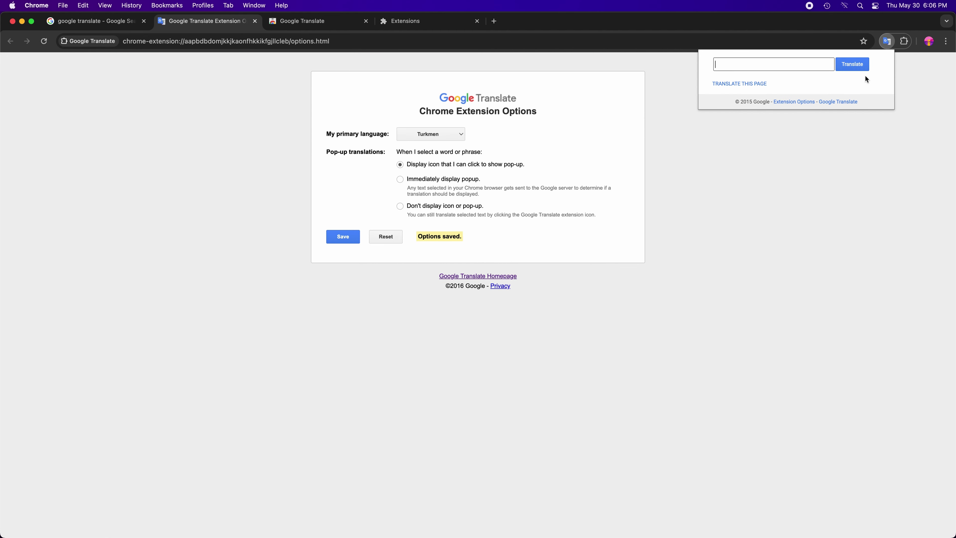
{"action": "key", "text": "super+v"}
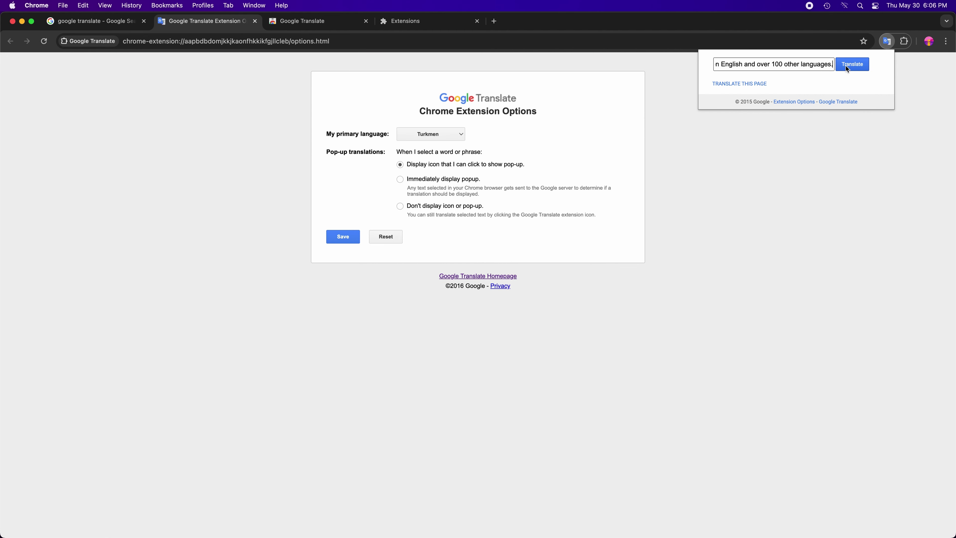
{"action": "left_click", "coordinate": [848, 64]}
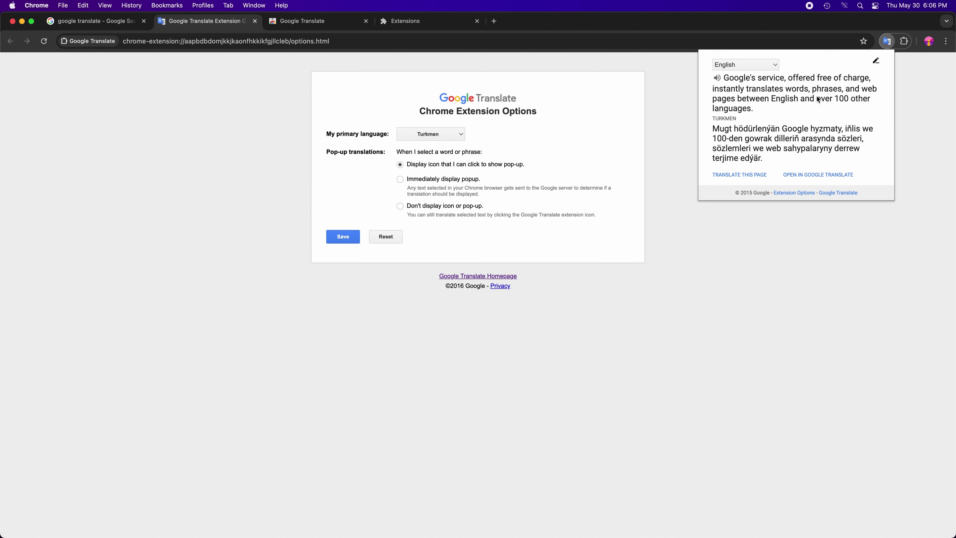
{"action": "triple_click", "coordinate": [740, 130]}
{"action": "left_click", "coordinate": [667, 140]}
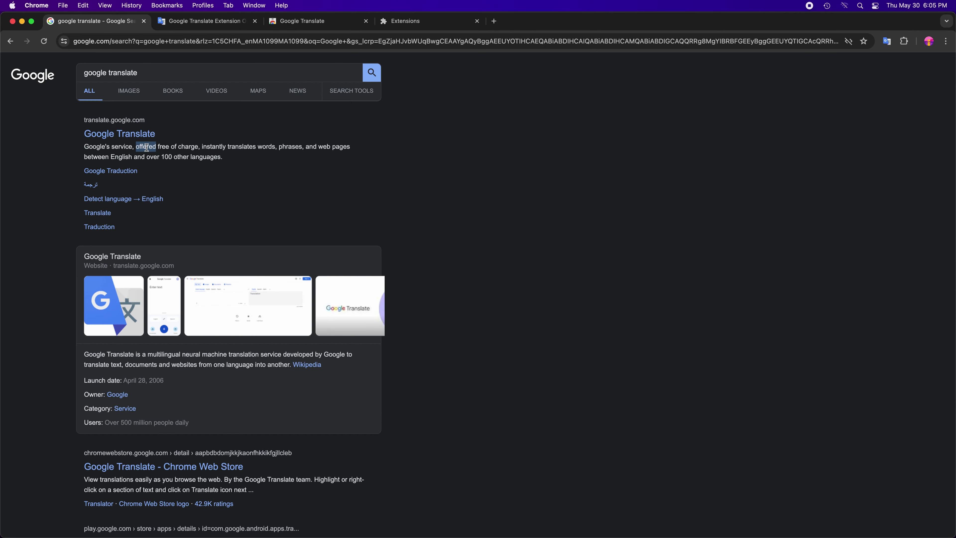
{"action": "triple_click", "coordinate": [146, 147]}
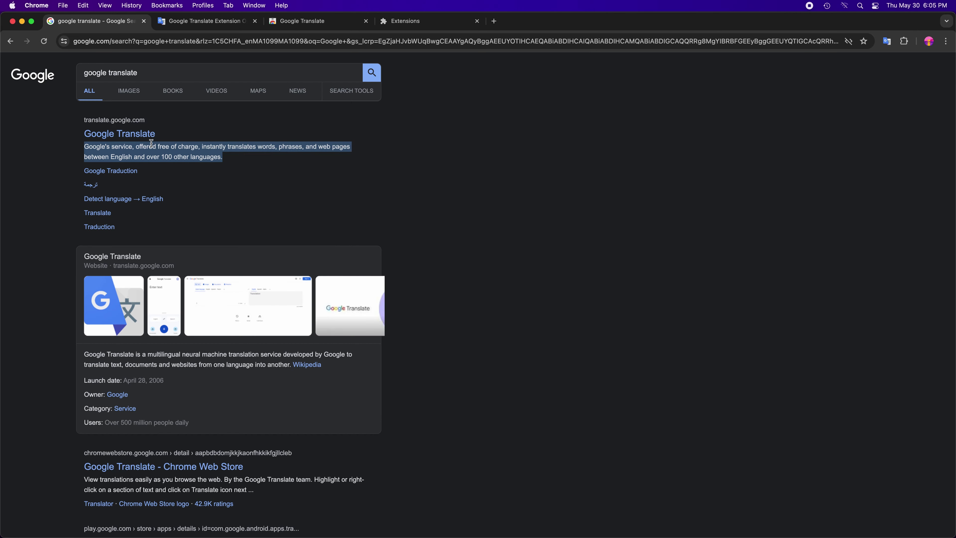
{"action": "left_click", "coordinate": [694, 107]}
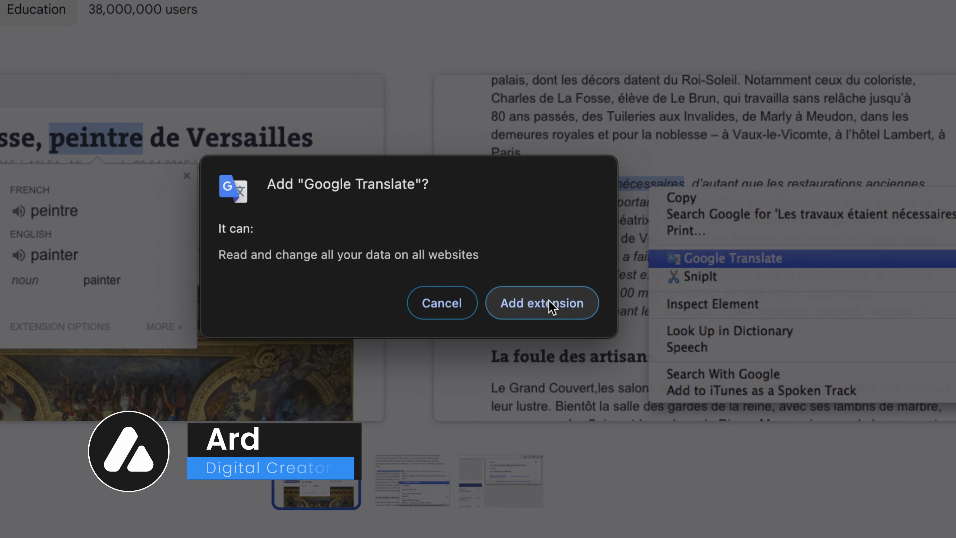